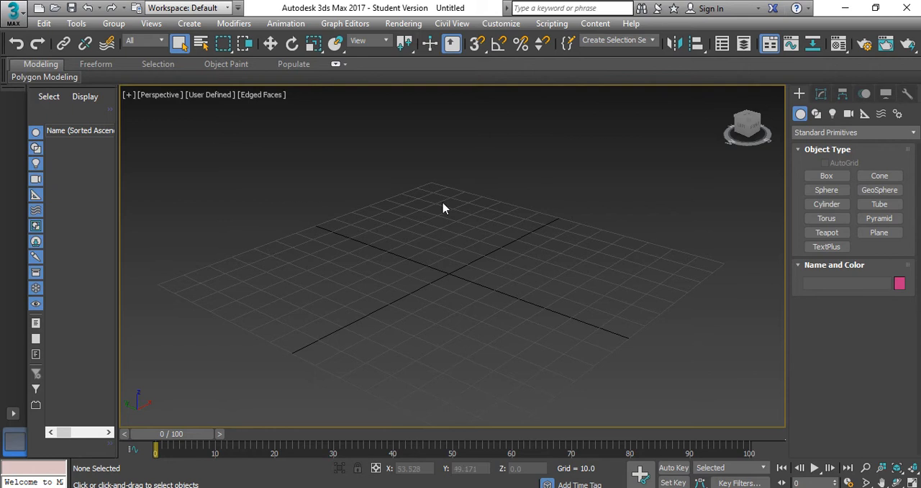
click(879, 233)
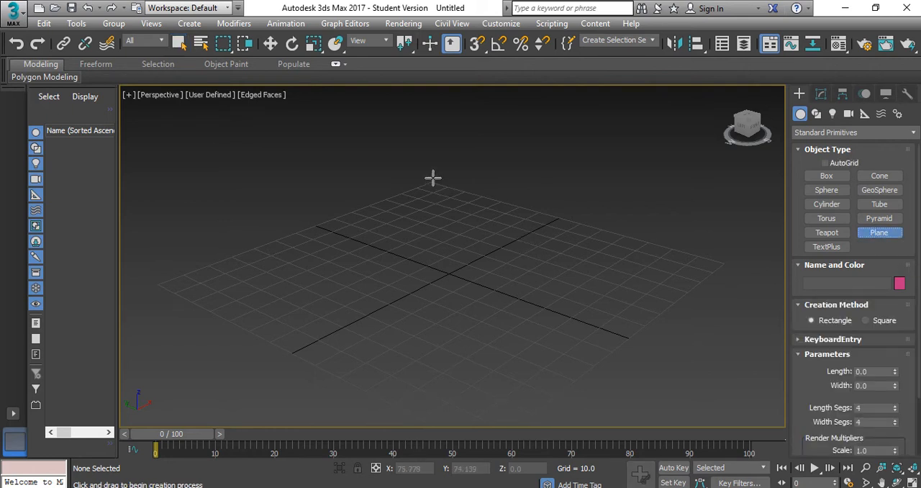
click(261, 94)
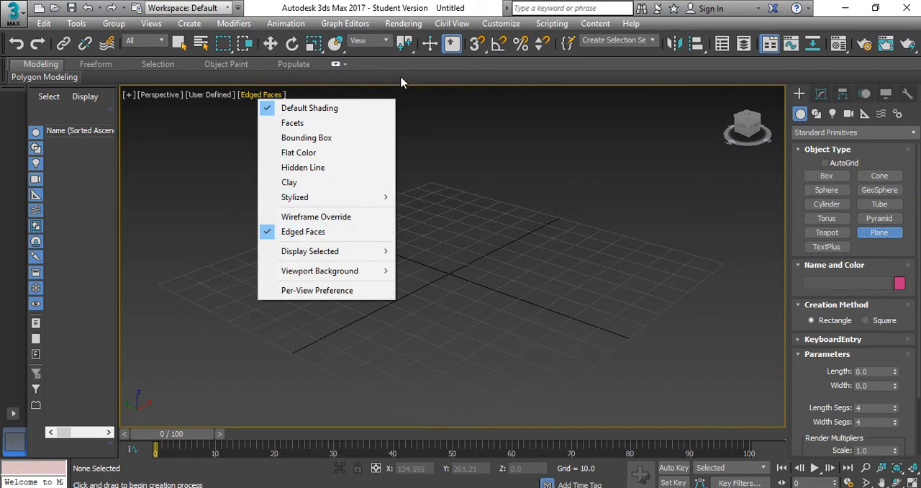
key(Escape)
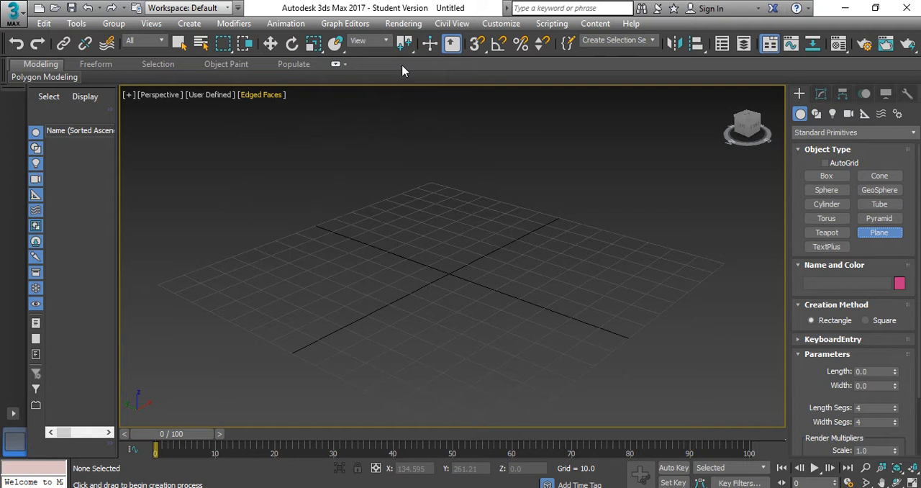
click(262, 94)
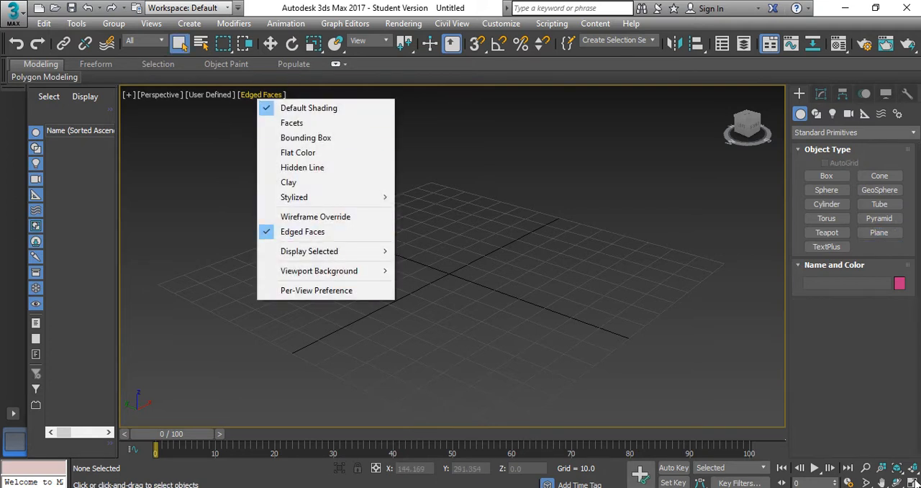
Draw a plane about 172 long and 189 wide over the grid and set its length and width segments to 40
click(878, 232)
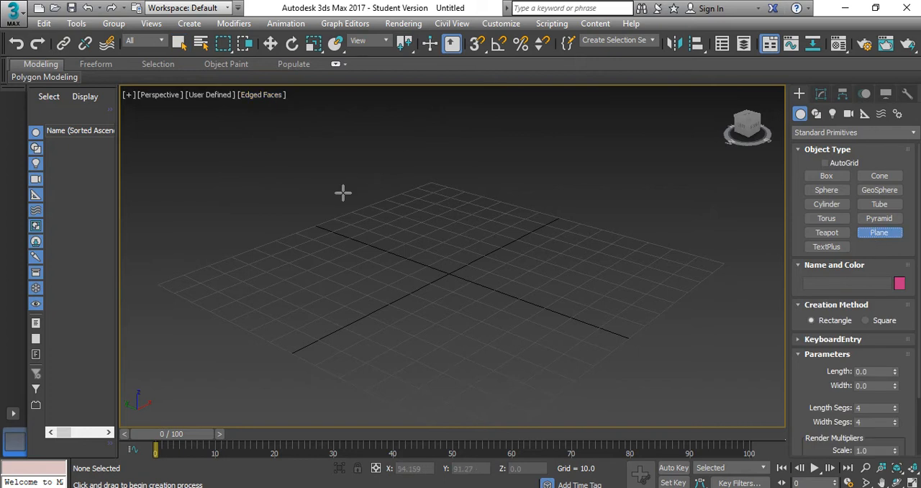
drag(434, 162, 452, 467)
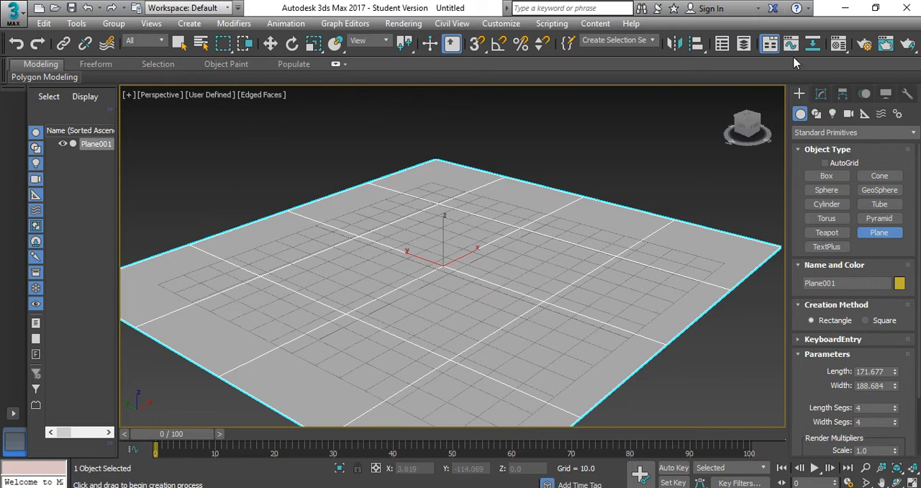
click(821, 94)
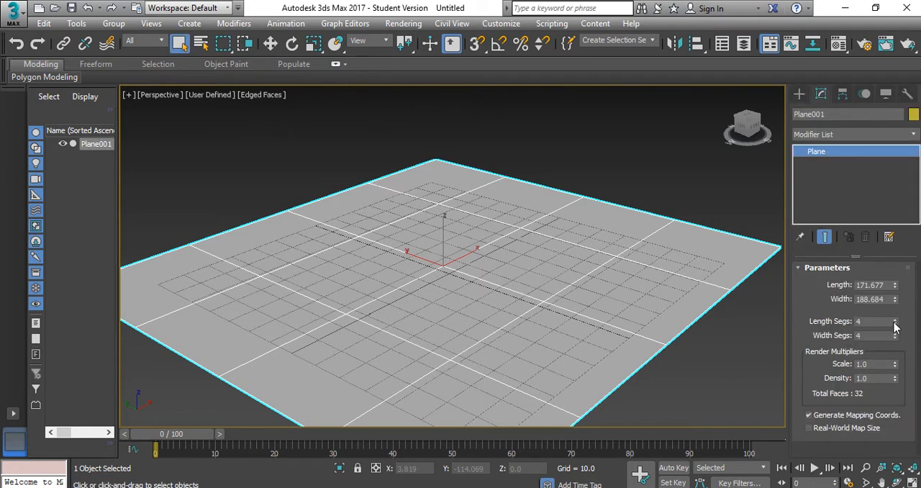
drag(896, 324, 896, 317)
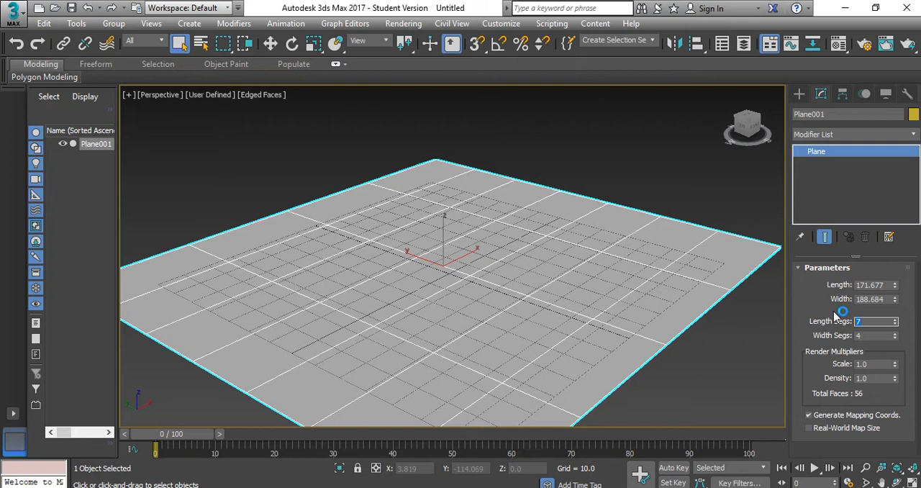
key(Tab)
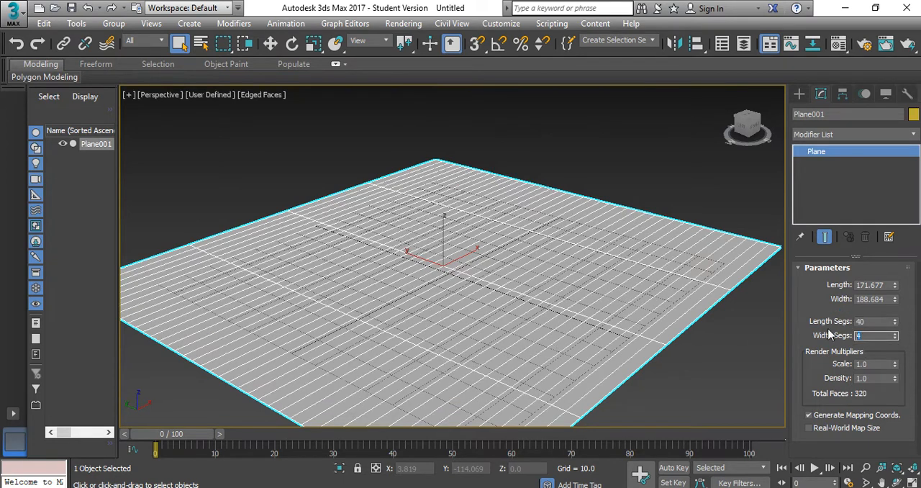
text(40)
key(Return)
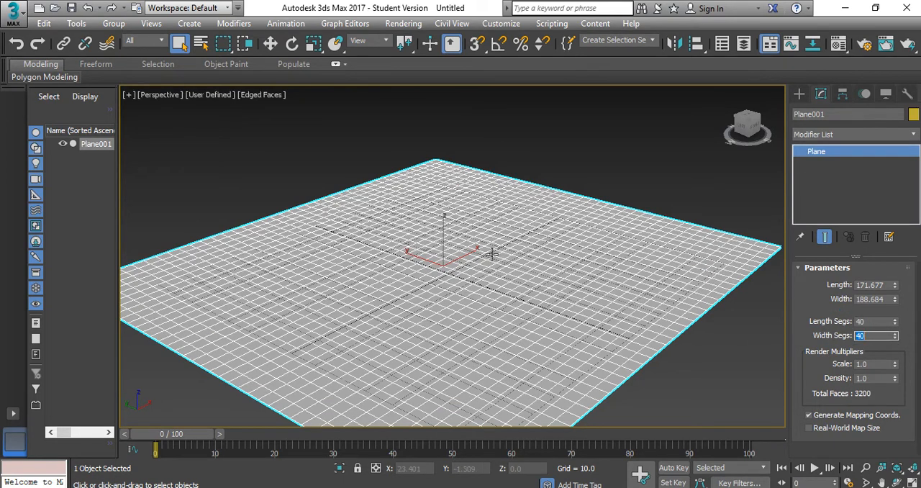
Add a Displace modifier to the segmented plane
middle_drag(488, 191, 499, 207)
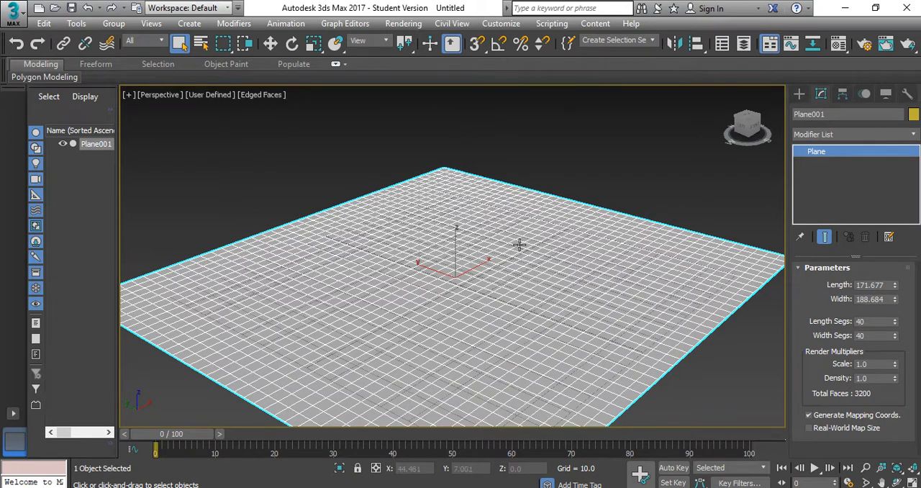
alt+middle_drag(520, 245, 454, 248)
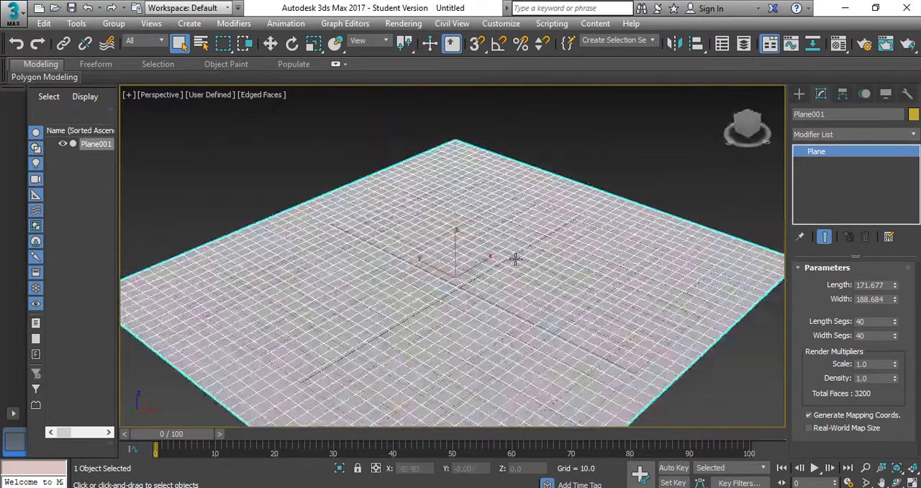
middle_drag(523, 261, 518, 240)
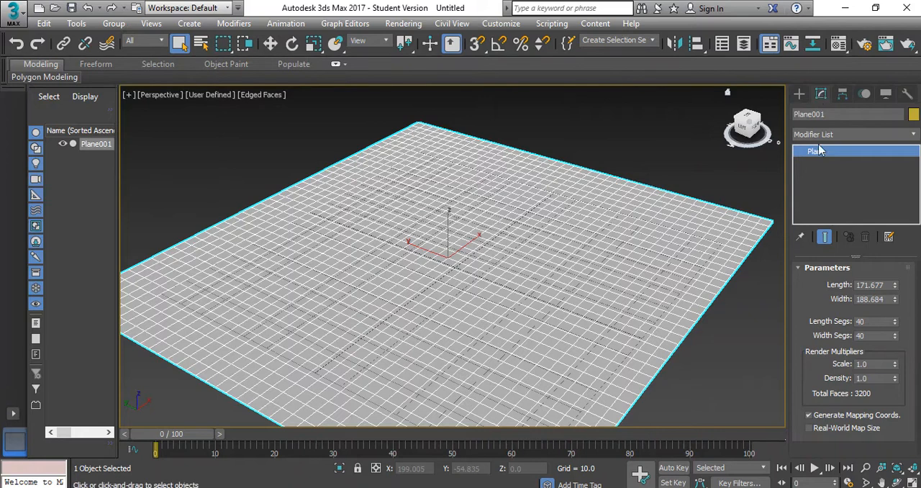
click(838, 135)
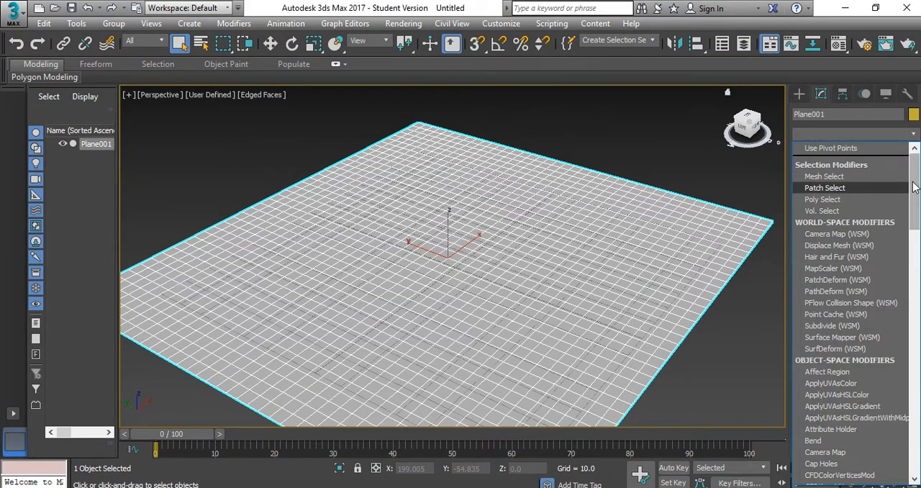
drag(910, 186, 910, 229)
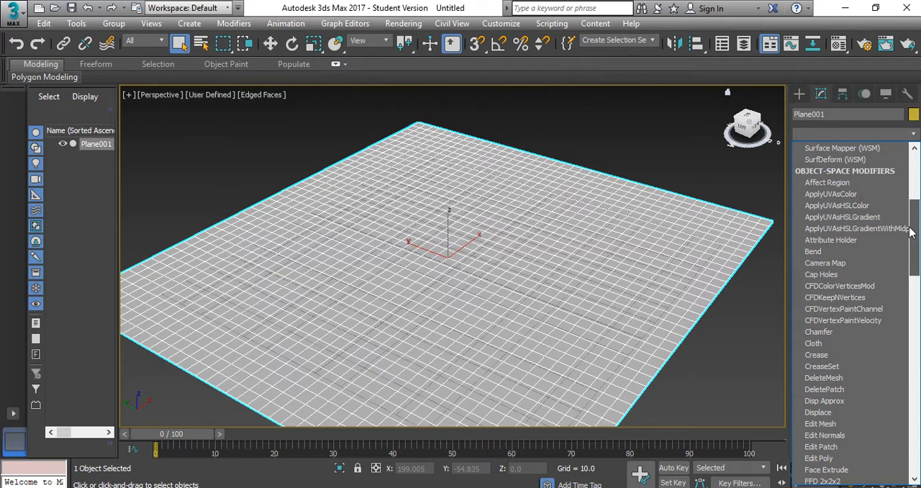
click(820, 412)
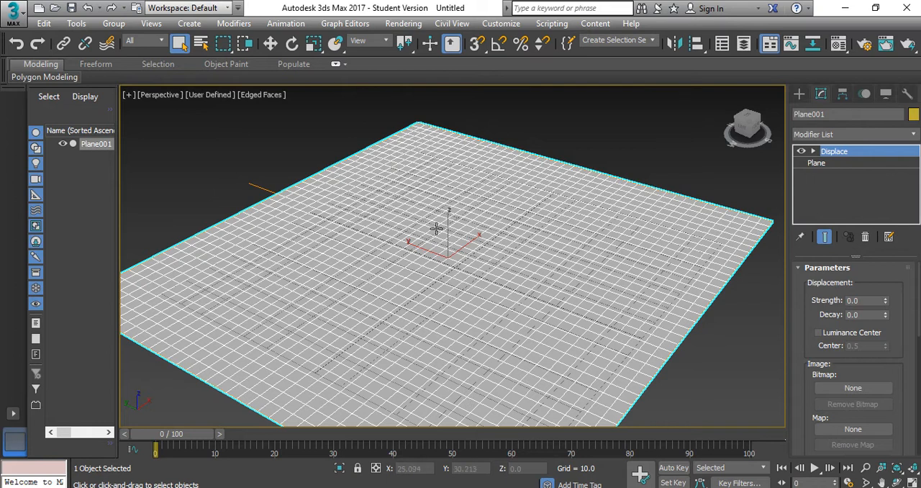
Preview Map image.jpg in Photos and load it as the bitmap of the plane's Displace modifier
click(564, 487)
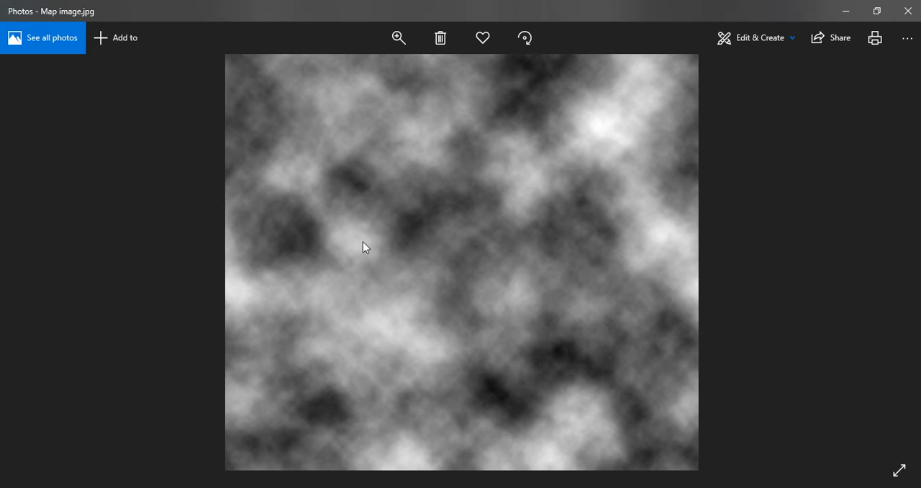
click(846, 11)
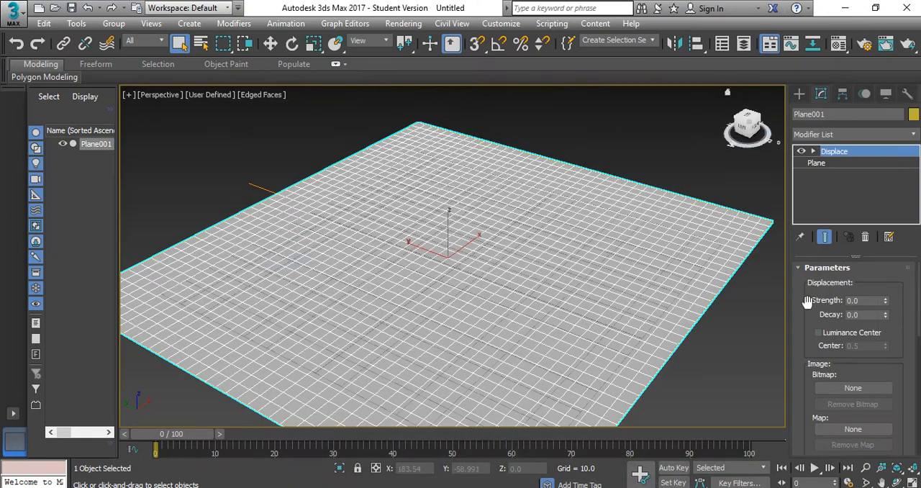
scroll(802, 295, down, 1)
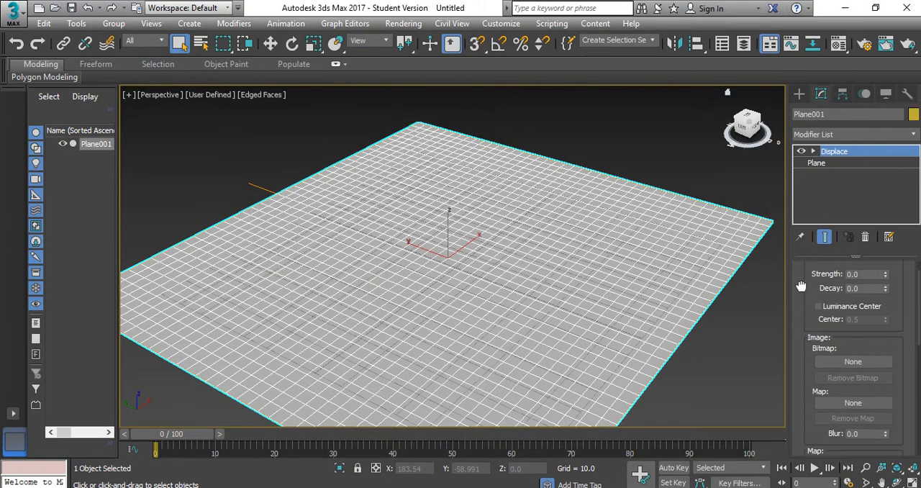
click(845, 358)
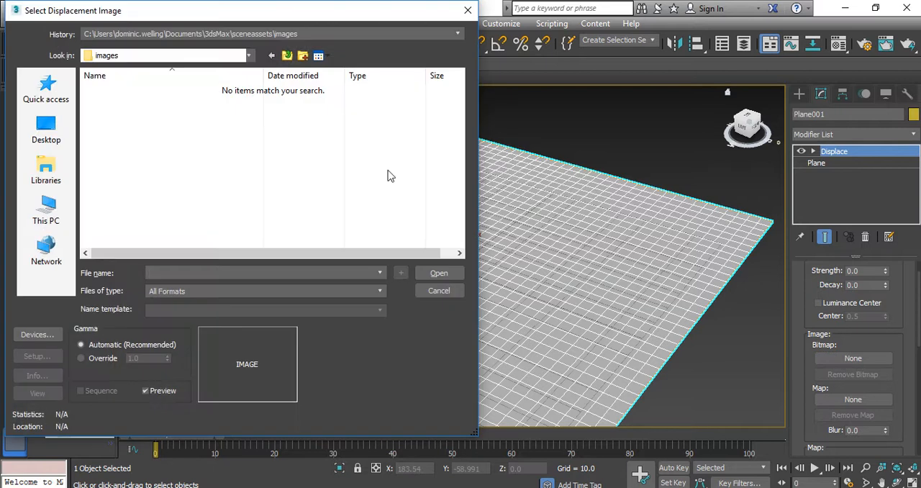
click(66, 95)
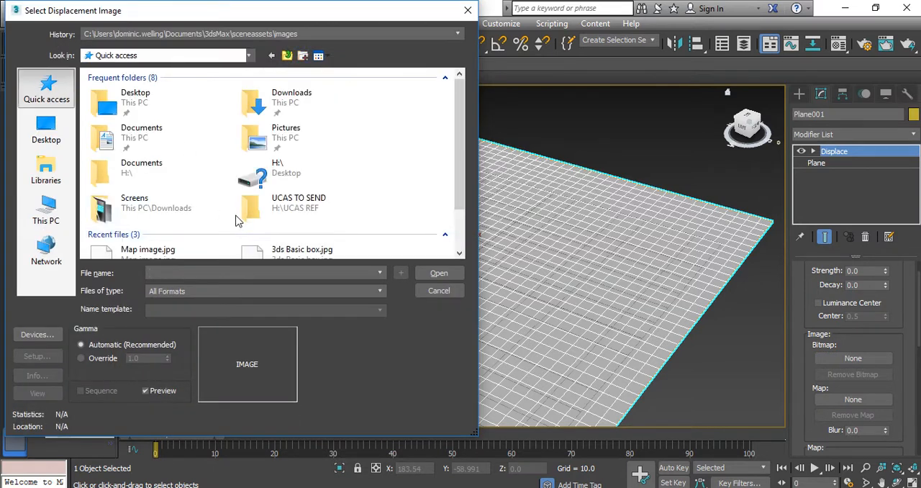
click(172, 251)
click(439, 273)
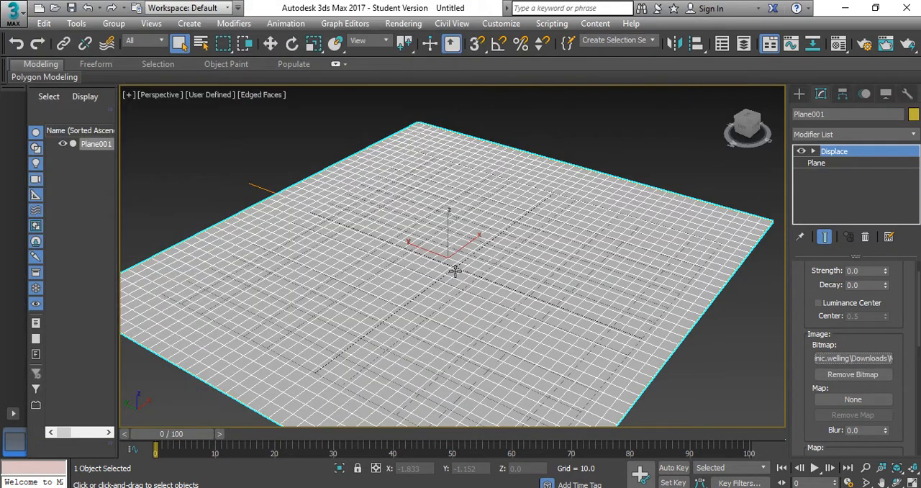
Raise the Displace modifier's strength to 28.2 to form hills from the bitmap
scroll(616, 302, down, 5)
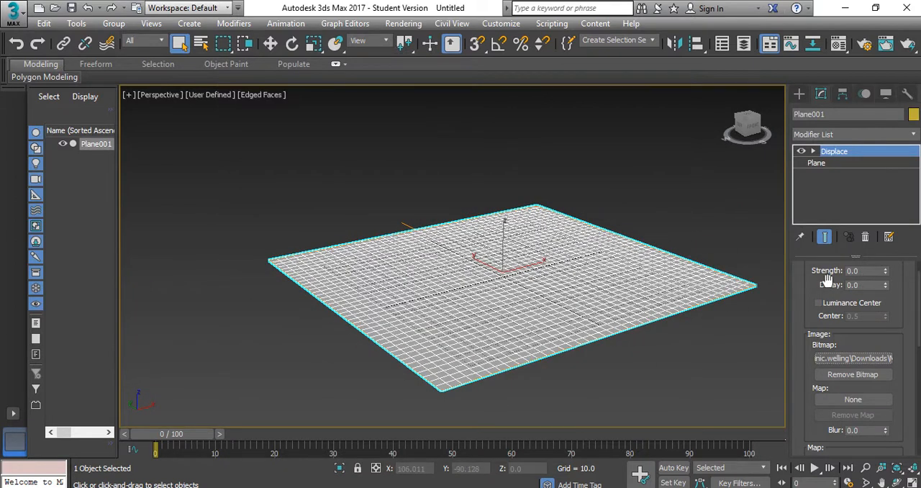
scroll(807, 283, up, 2)
drag(887, 297, 621, 312)
scroll(546, 281, up, 6)
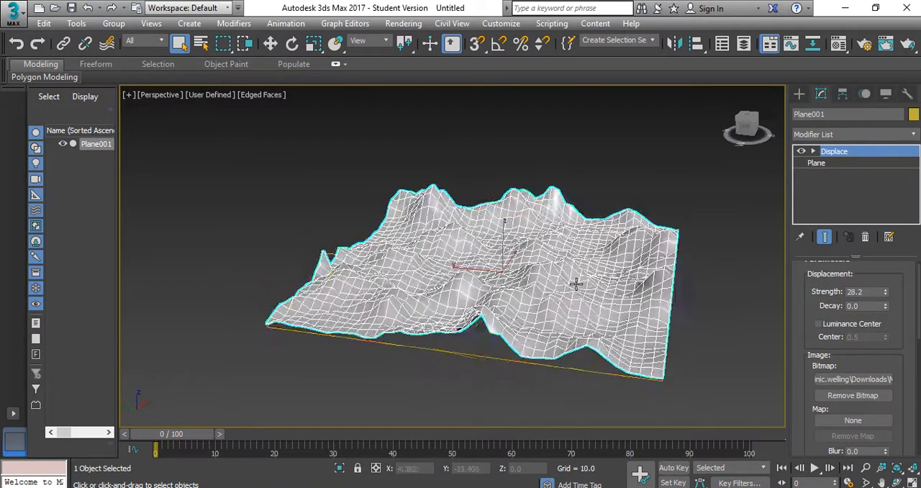
Render the perspective view in production quality from a low viewpoint among the terrain's hills
alt+middle_drag(468, 254, 542, 225)
scroll(607, 255, up, 1)
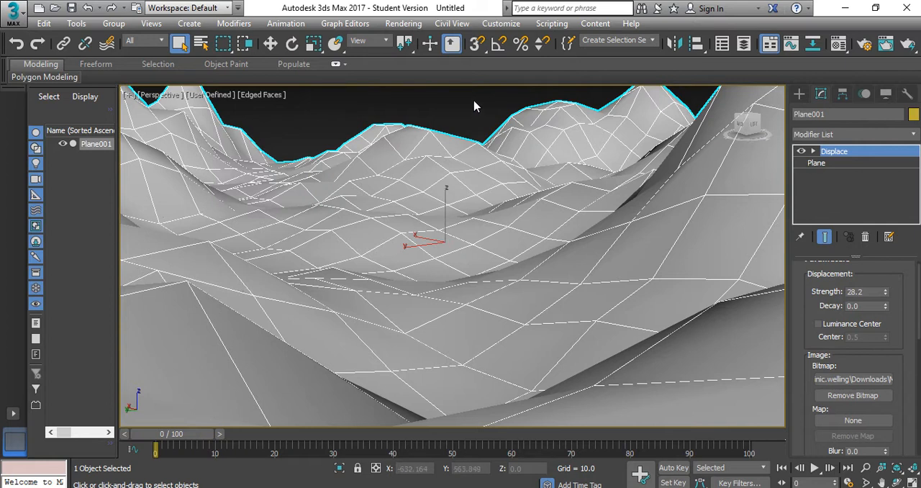
drag(617, 54, 578, 54)
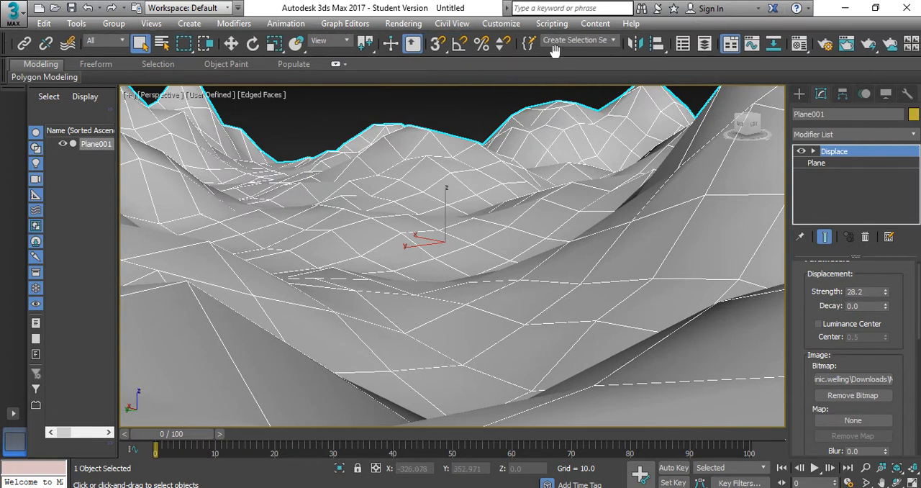
click(869, 45)
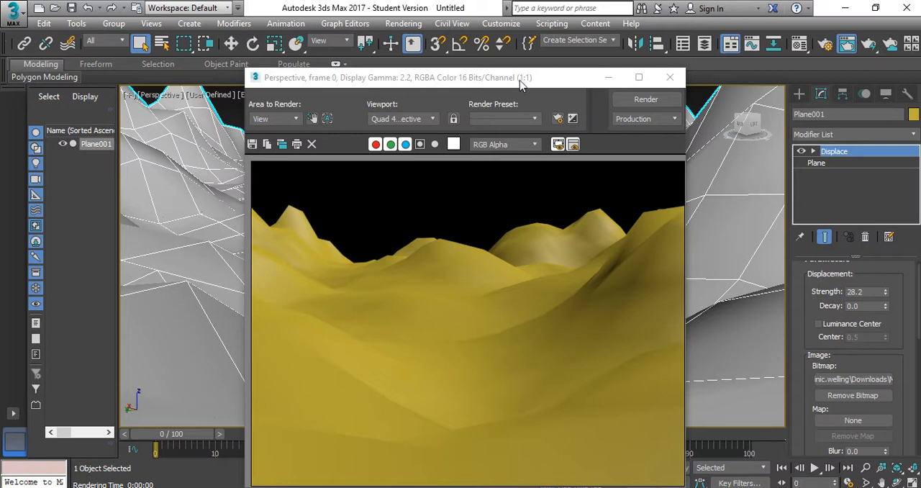
drag(524, 77, 391, 58)
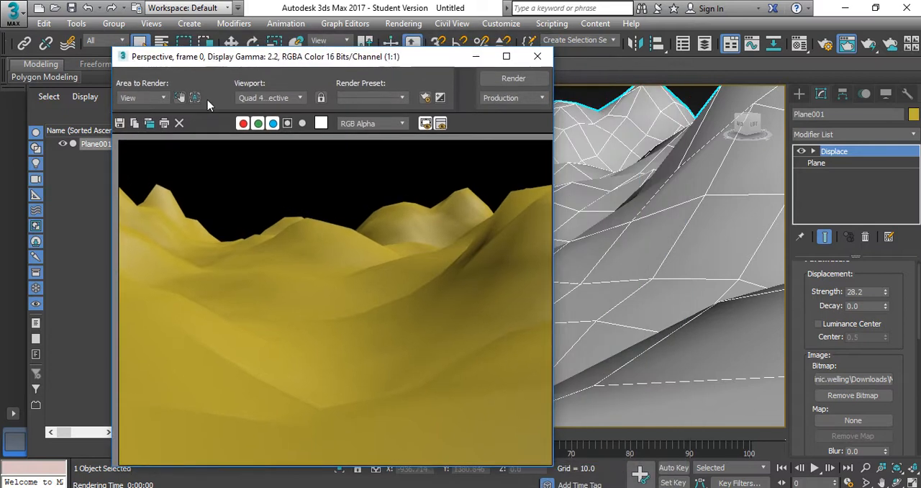
click(120, 123)
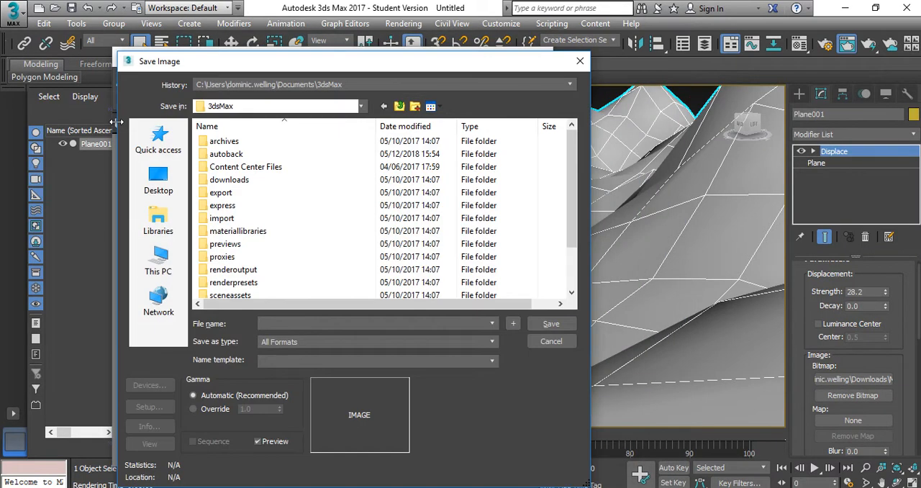
click(276, 342)
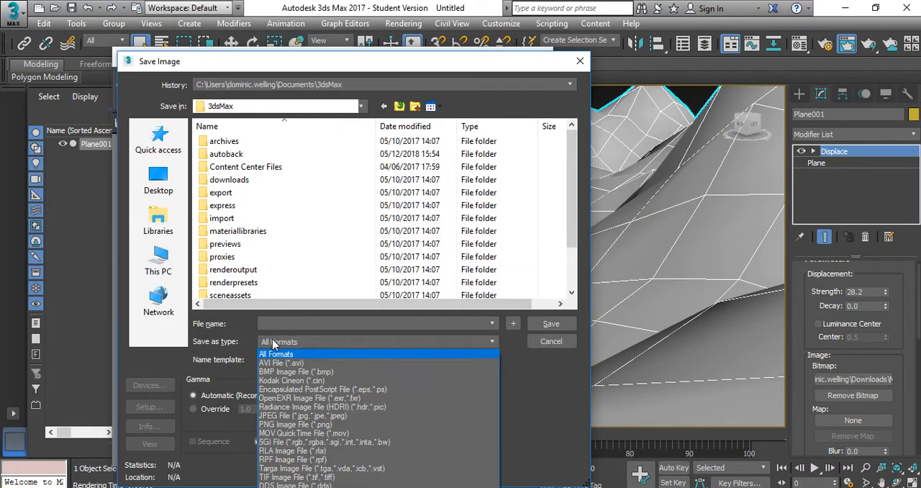
click(285, 416)
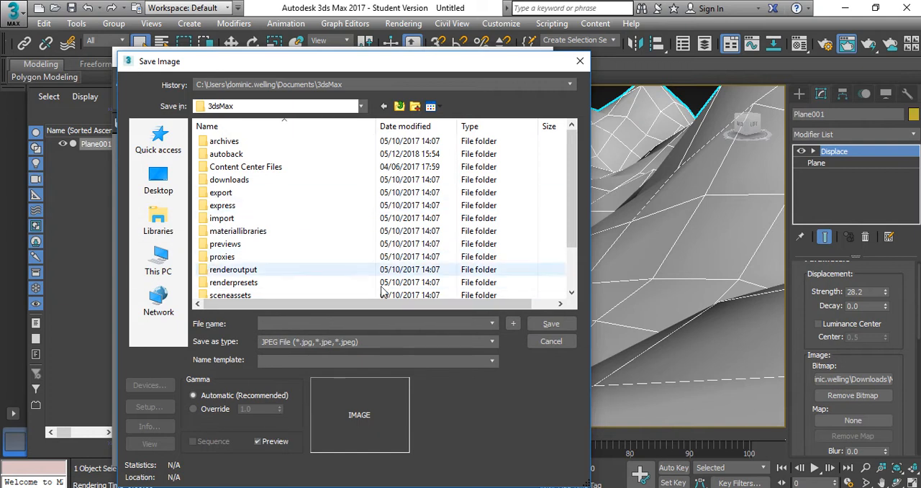
click(305, 321)
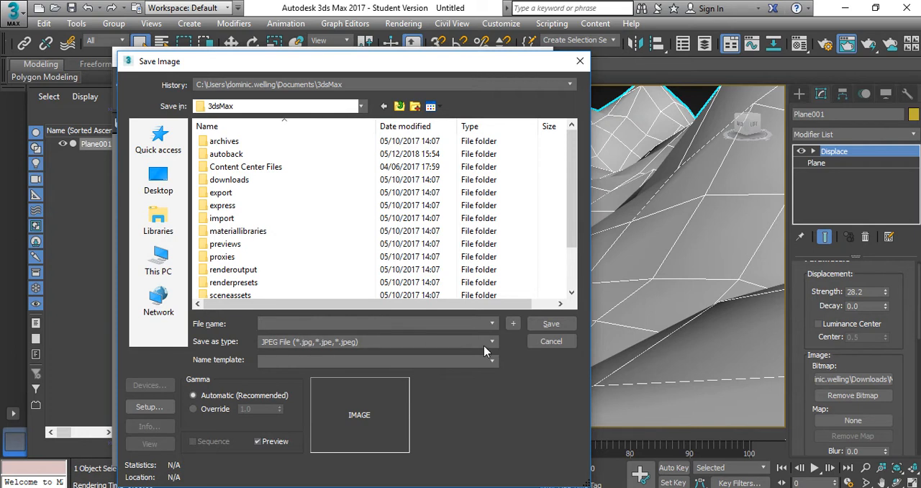
click(541, 344)
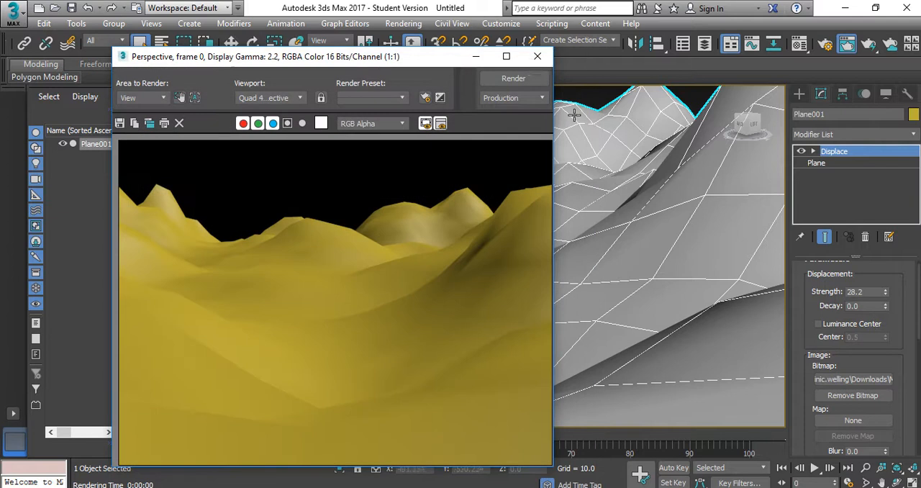
click(540, 59)
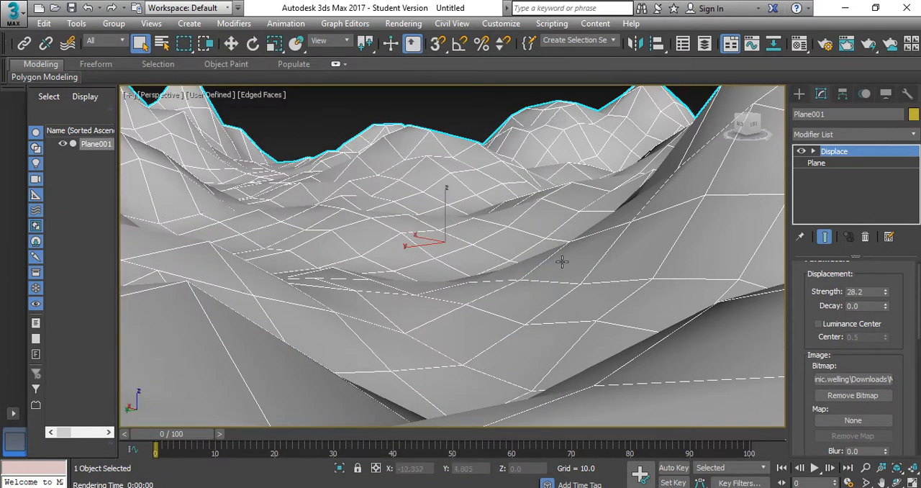
Lower the Displace modifier's strength to 10.998 for flatter terrain and inspect the surface
scroll(739, 287, down, 2)
mouse_move(888, 297)
mouse_down()
mouse_move(887, 320)
mouse_move(891, 288)
mouse_move(891, 307)
mouse_up()
scroll(551, 305, down, 2)
alt+middle_drag(521, 289, 598, 290)
scroll(567, 271, down, 1)
scroll(544, 275, up, 1)
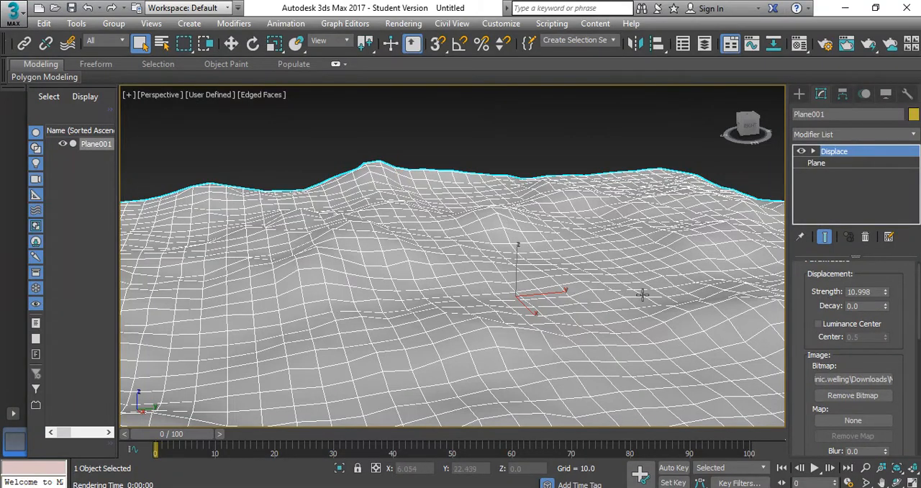
scroll(515, 288, down, 1)
scroll(515, 289, down, 3)
scroll(520, 283, up, 3)
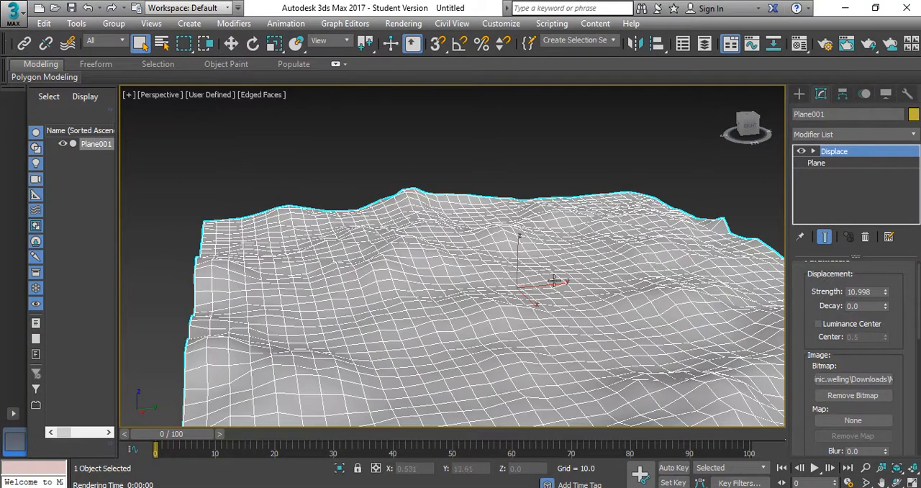
click(825, 135)
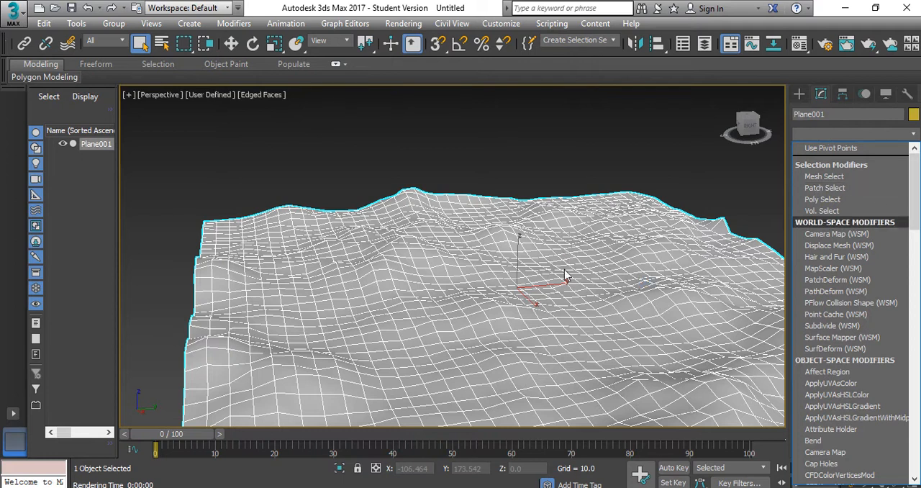
click(511, 175)
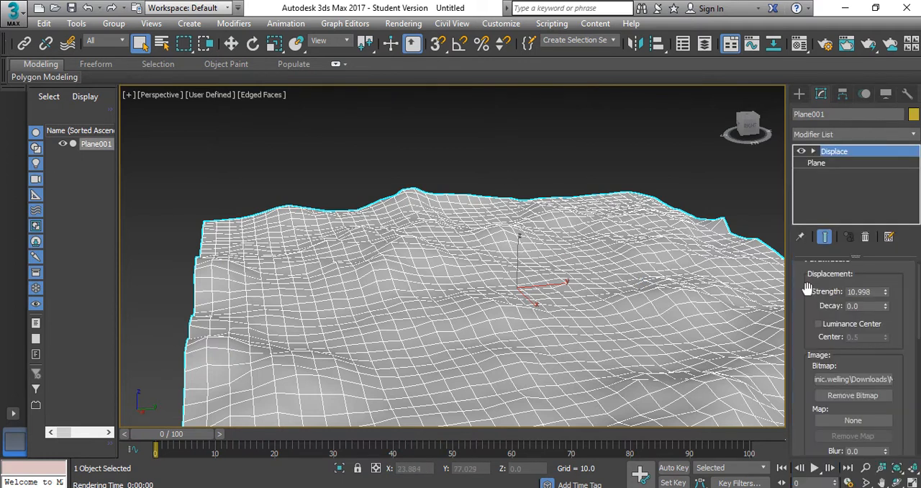
drag(801, 294, 801, 354)
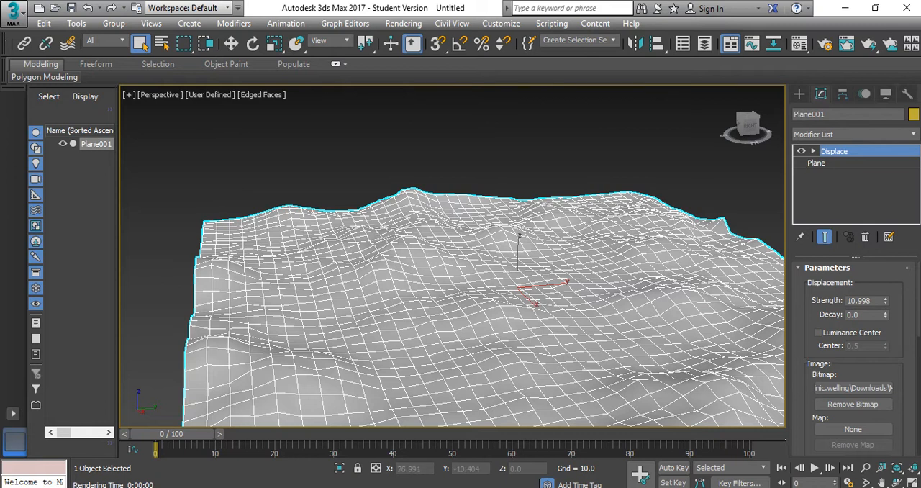
key(alt+Tab)
mouse_move(403, 3)
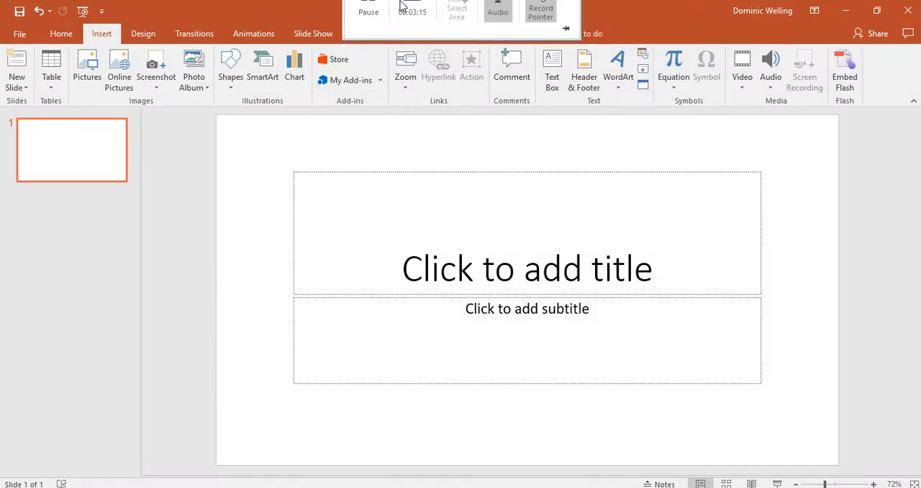